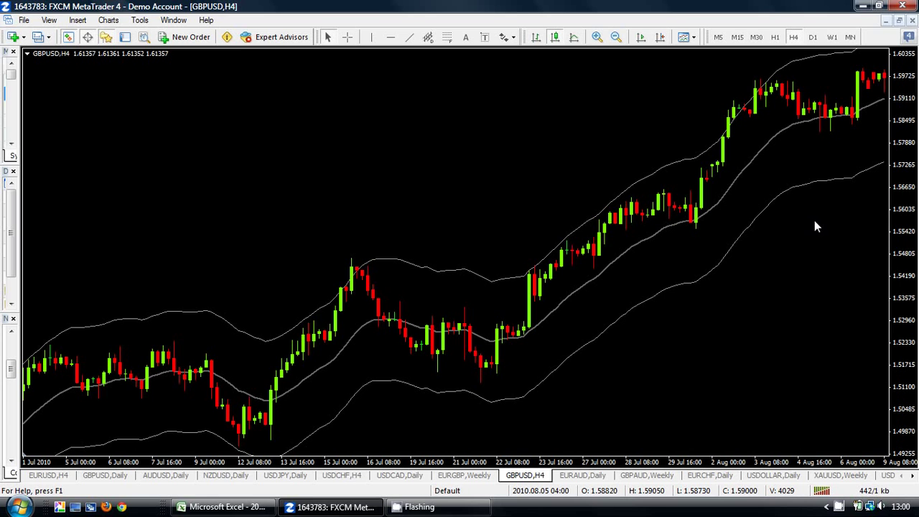
- Switch to the Excel workbook and enter headers EMA, Upper Envelope, Lower Envelope in J1:L1
{"action": "left_click", "coordinate": [285, 468]}
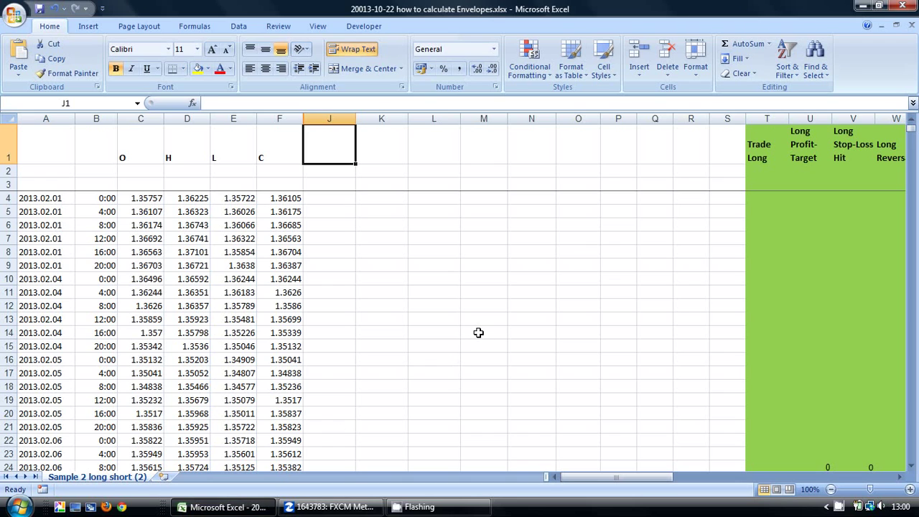
{"action": "type", "text": "EMA"}
{"action": "key", "text": "Tab"}
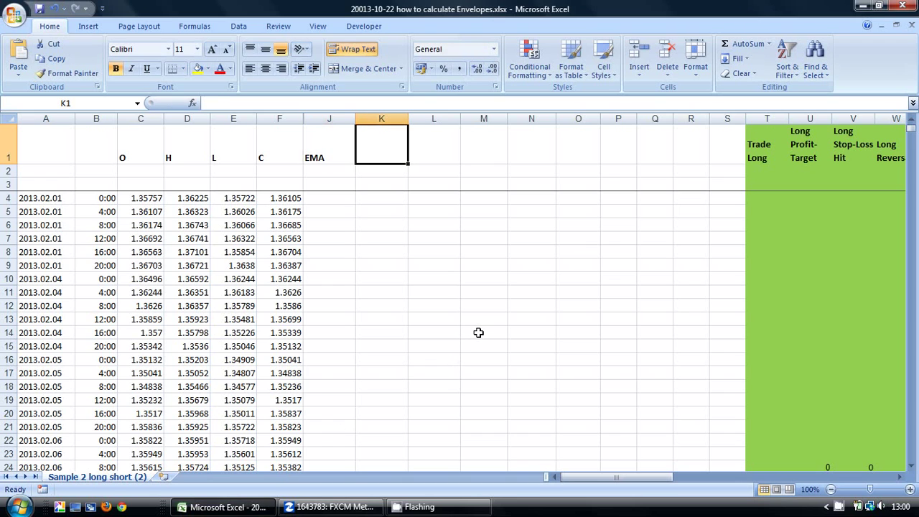
{"action": "type", "text": "Upper"}
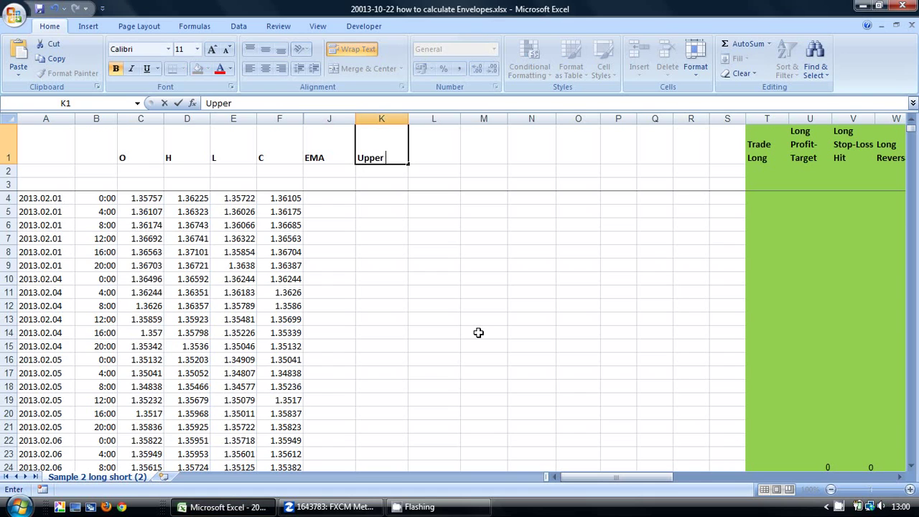
{"action": "type", "text": " Envelope"}
{"action": "key", "text": "Tab"}
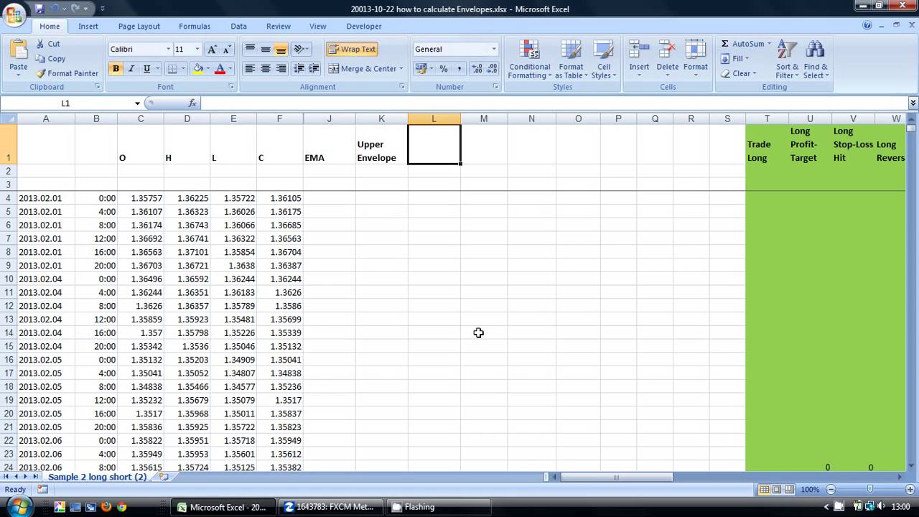
{"action": "type", "text": "Lower E"}
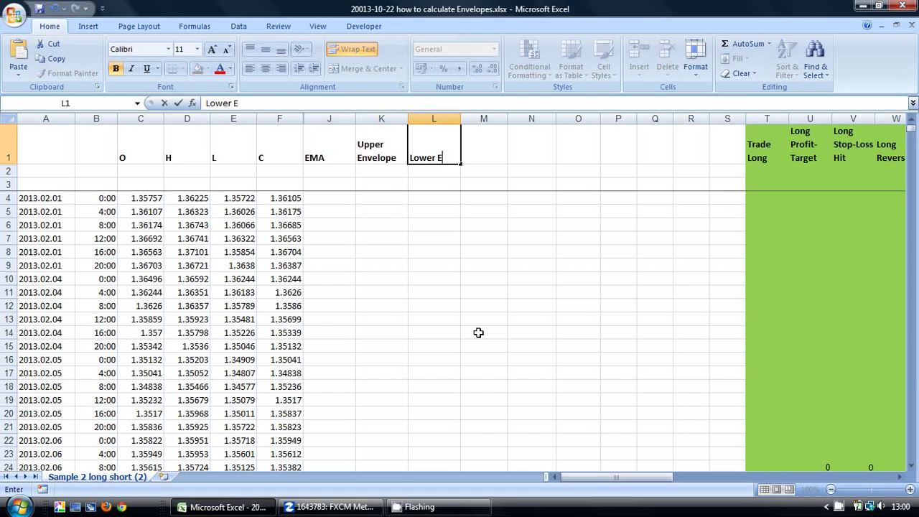
{"action": "type", "text": "nvelope"}
{"action": "key", "text": "Return"}
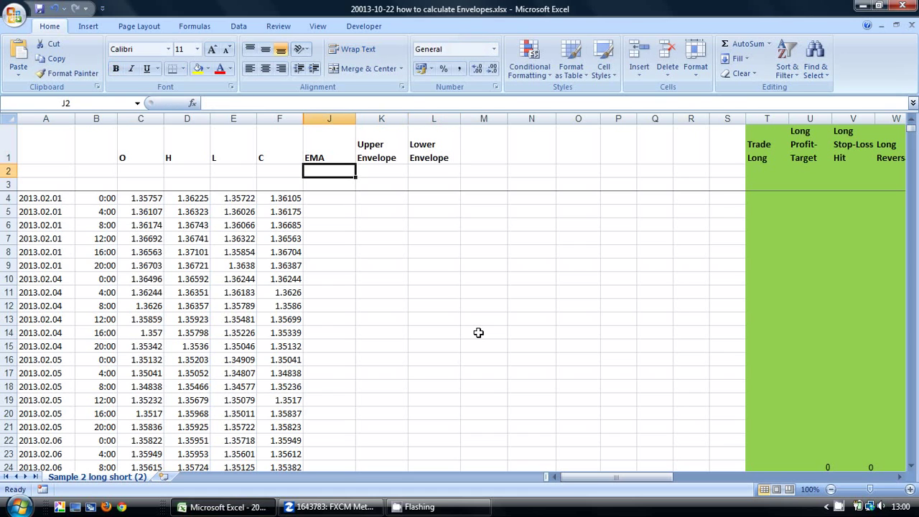
- Enter the period 20 in J2 and the smoothing factor =2/(J2+1) in J3
{"action": "type", "text": "20"}
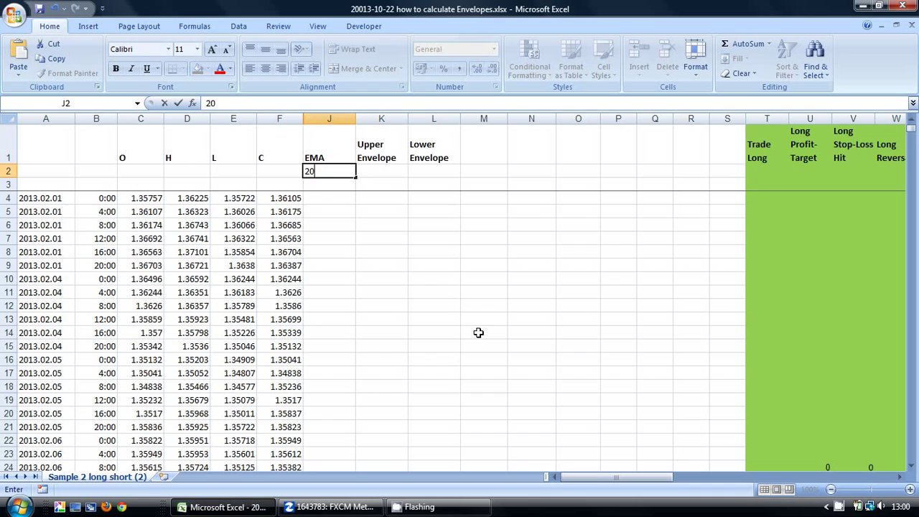
{"action": "key", "text": "Return"}
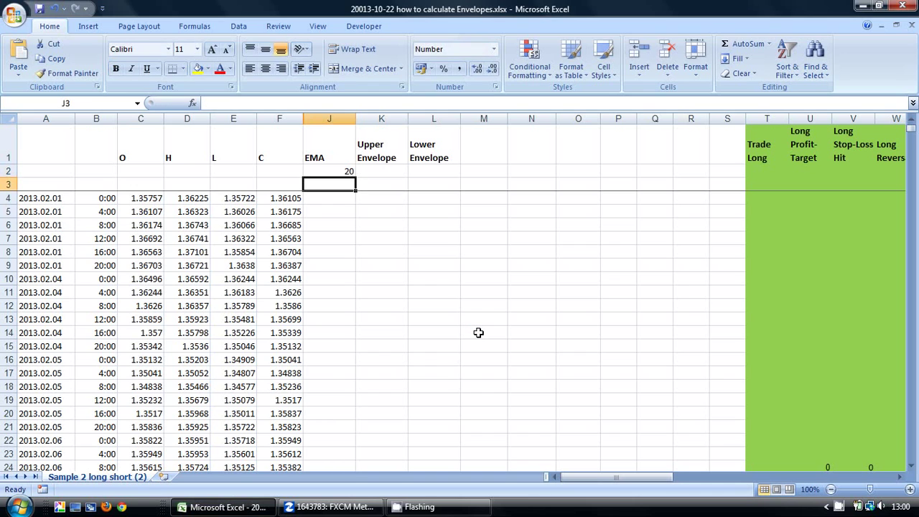
{"action": "type", "text": "="}
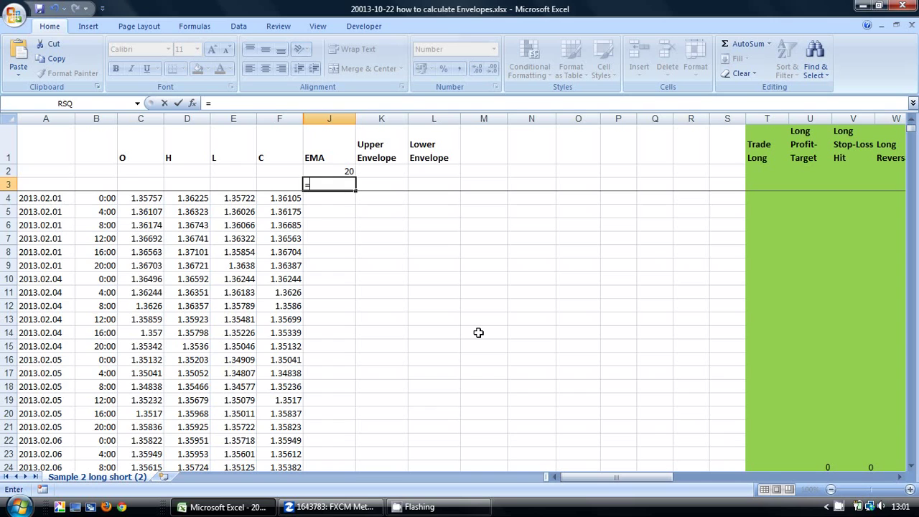
{"action": "type", "text": "2/("}
{"action": "left_click", "coordinate": [348, 172]}
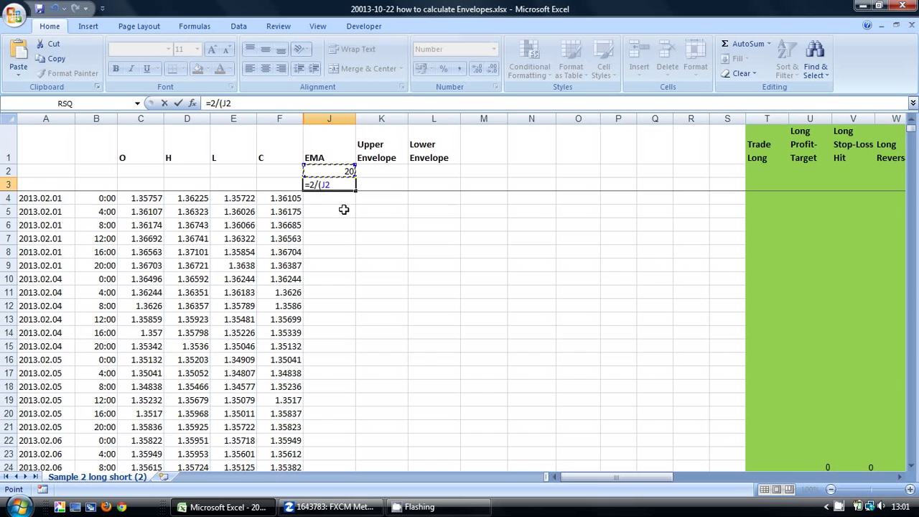
{"action": "type", "text": "+1)"}
{"action": "key", "text": "Return"}
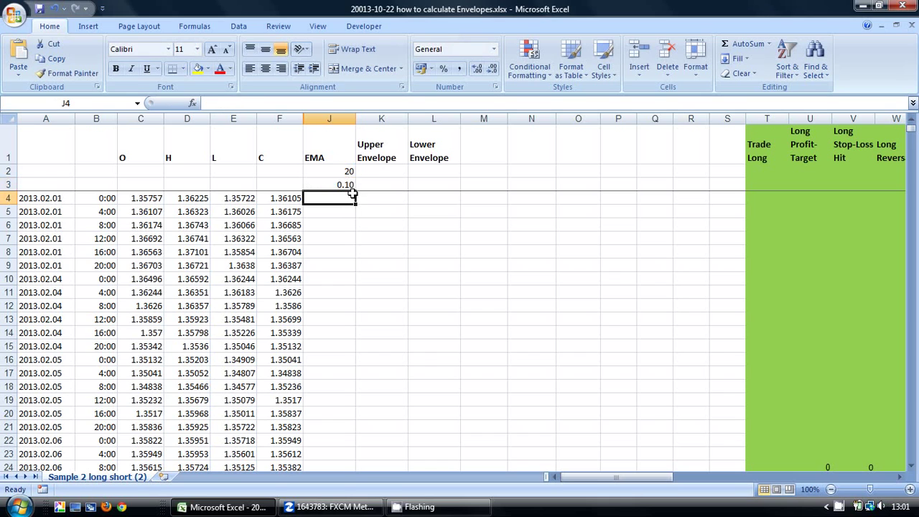
- Show J3 with one more decimal as 0.095 and select J4:J23 to count 20 rows
{"action": "left_click", "coordinate": [342, 186]}
{"action": "left_click", "coordinate": [477, 68]}
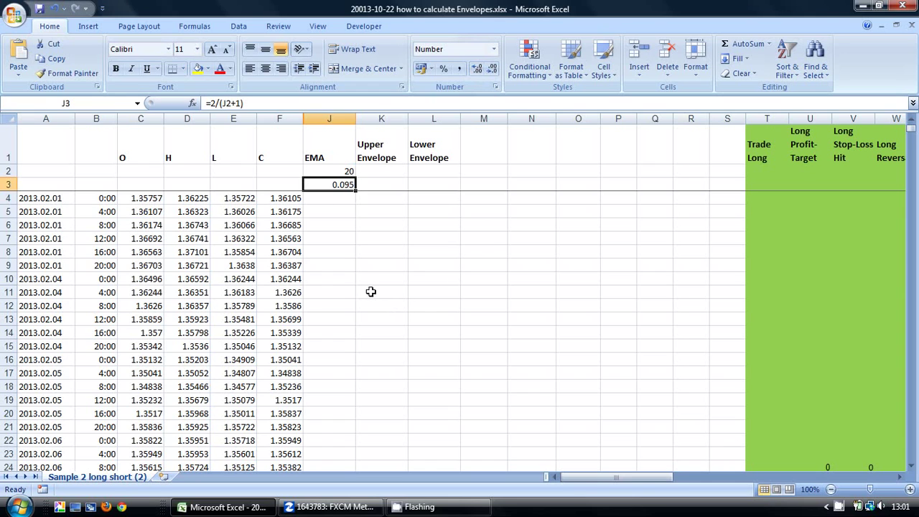
{"action": "left_click_drag", "start_coordinate": [327, 200], "coordinate": [309, 451]}
- Enter =AVERAGE(F4:F23) in J23 and display it to four decimals as 1.3583
{"action": "left_click", "coordinate": [310, 454]}
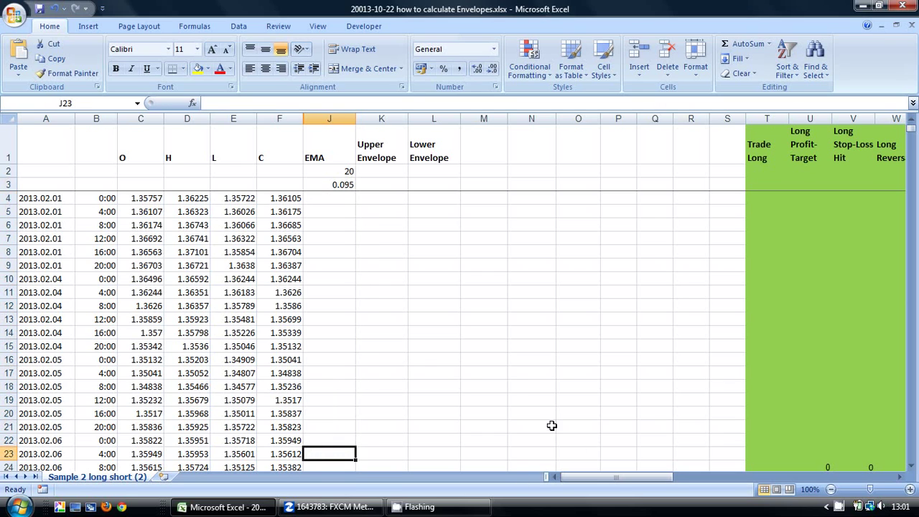
{"action": "type", "text": "=av"}
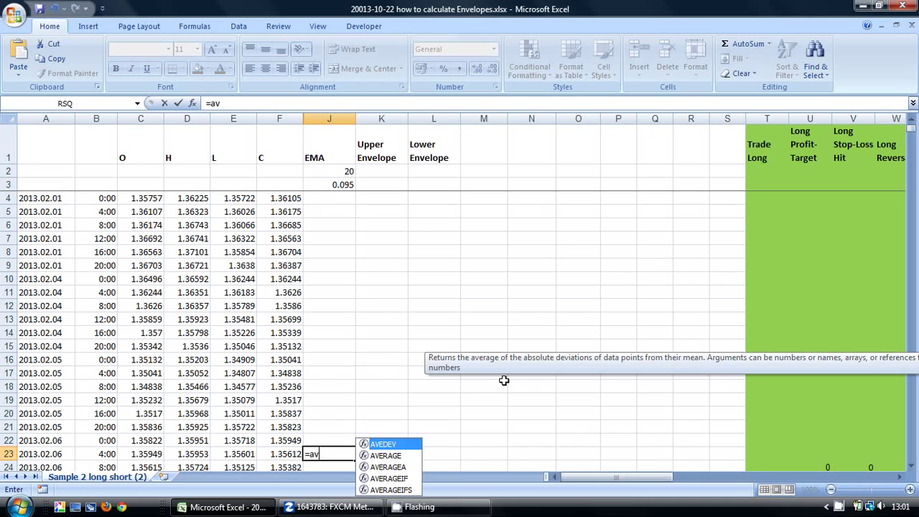
{"action": "type", "text": "erage("}
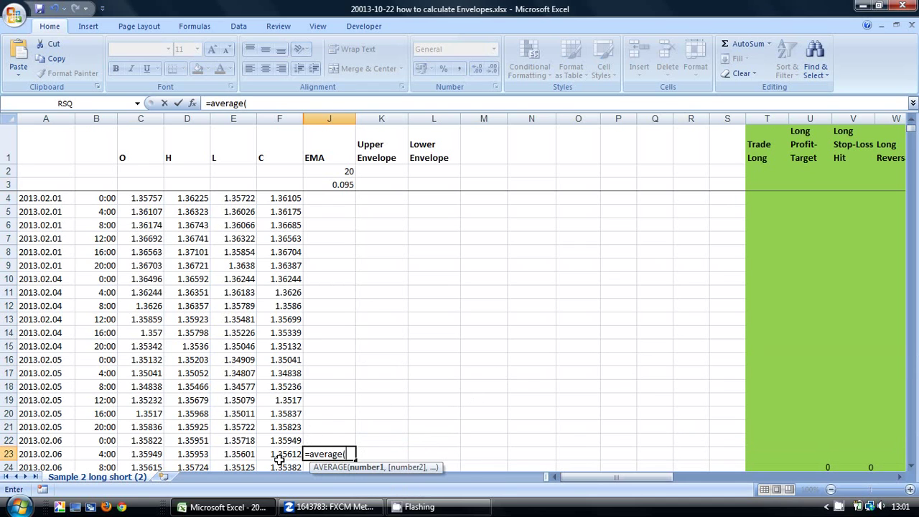
{"action": "left_click_drag", "start_coordinate": [280, 456], "coordinate": [285, 198]}
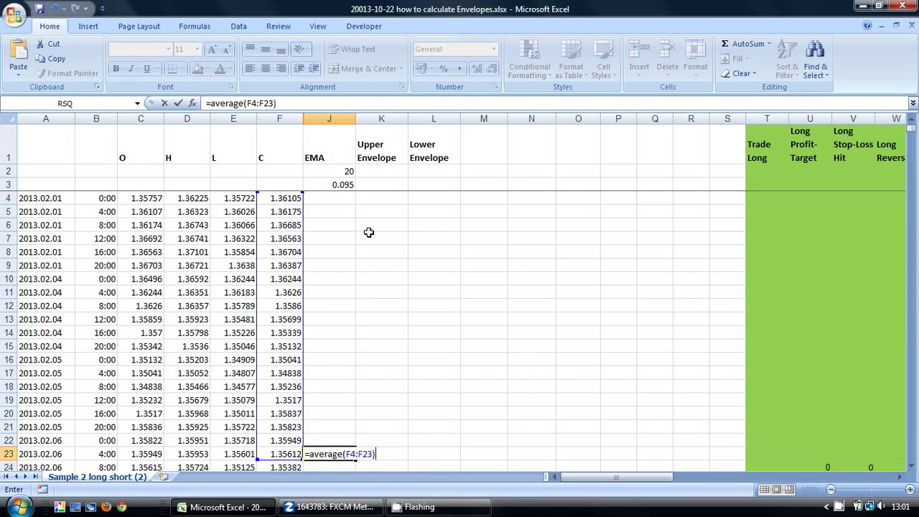
{"action": "key", "text": "Return"}
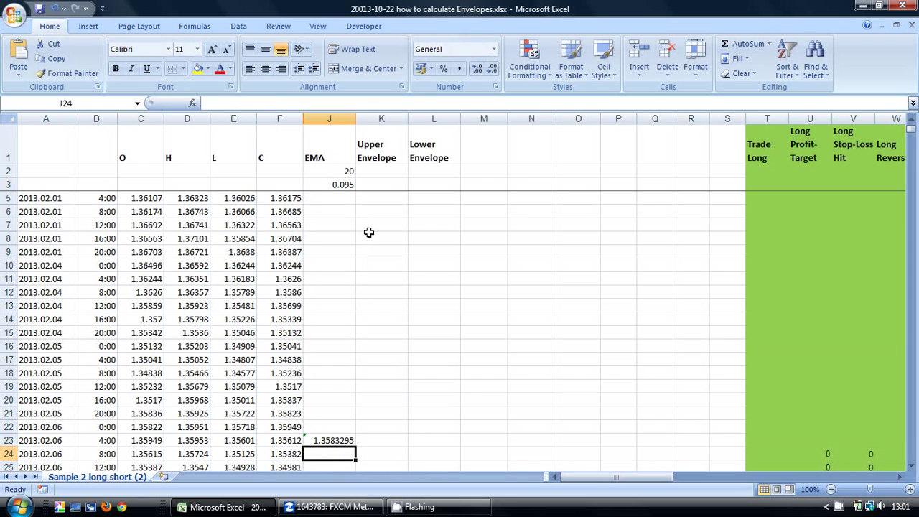
{"action": "left_click", "coordinate": [324, 439]}
{"action": "left_click", "coordinate": [491, 69]}
{"action": "left_click", "coordinate": [491, 69]}
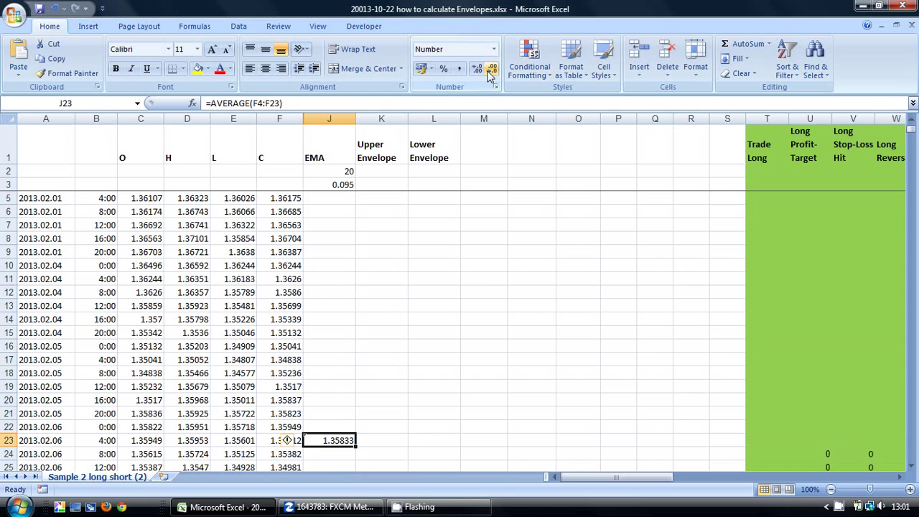
{"action": "left_click", "coordinate": [491, 69]}
{"action": "left_click", "coordinate": [335, 452]}
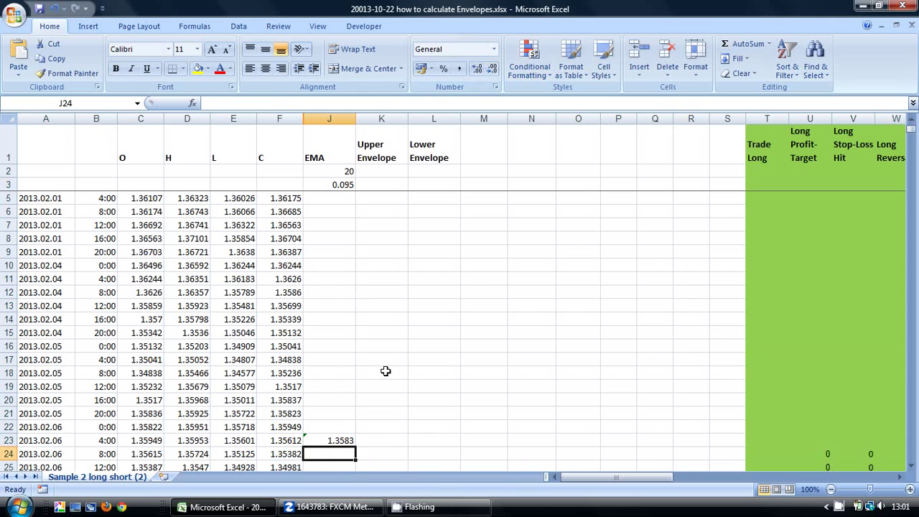
- Begin the J24 EMA formula as (F24-J23) multiplied by the absolute $J$3 factor
{"action": "type", "text": "="}
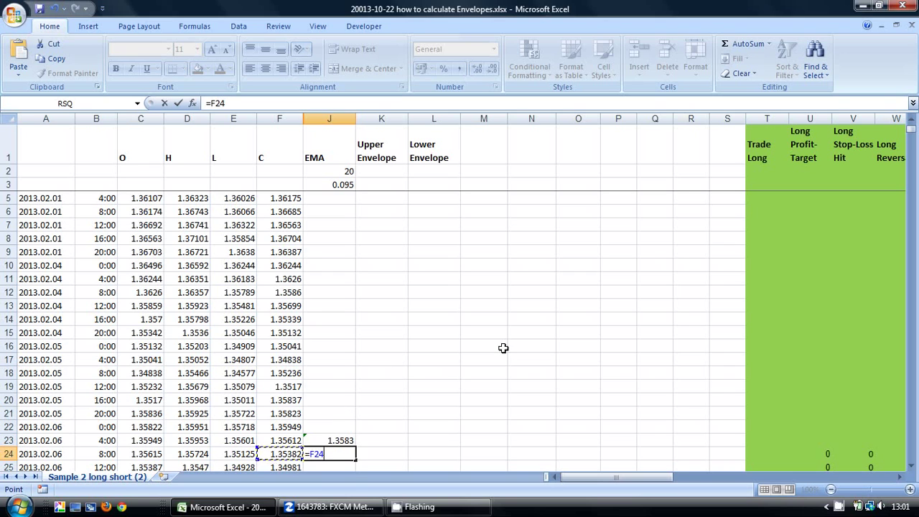
{"action": "type", "text": "-"}
{"action": "left_click", "coordinate": [336, 440]}
{"action": "type", "text": ")"}
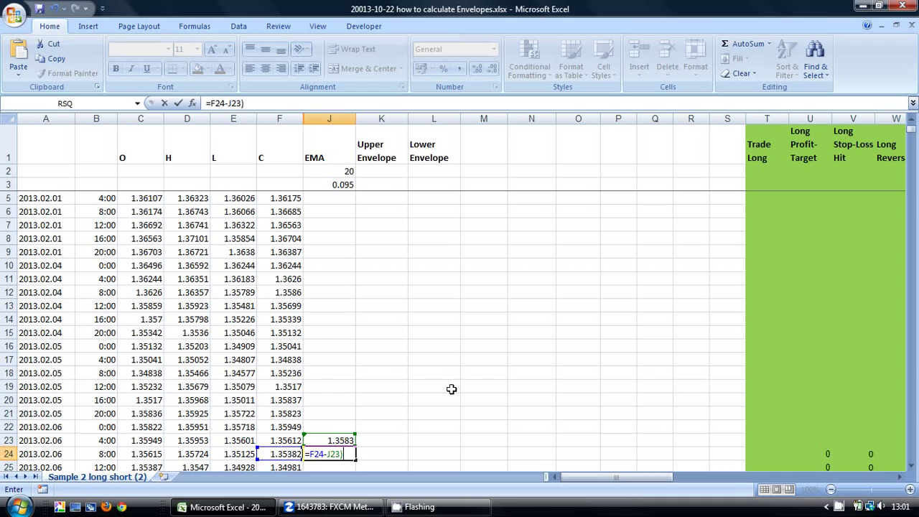
{"action": "left_click", "coordinate": [211, 104]}
{"action": "type", "text": "("}
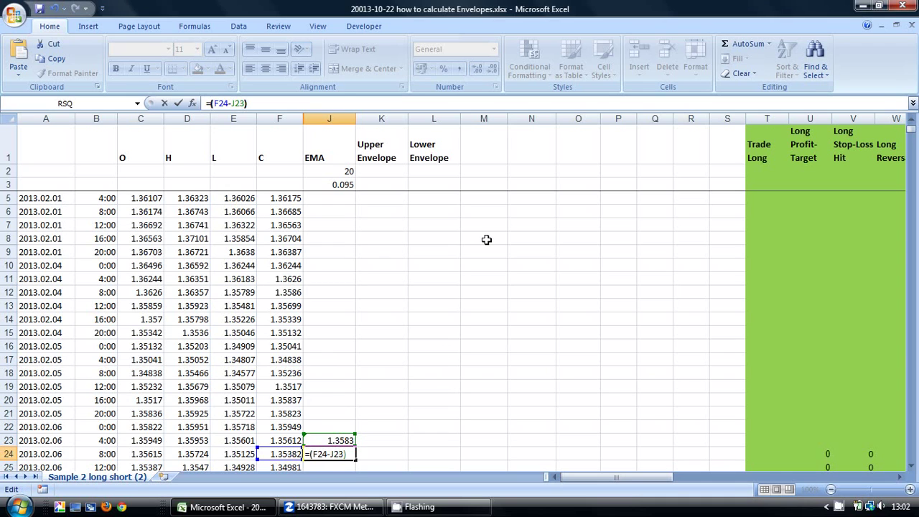
{"action": "left_click", "coordinate": [318, 103]}
{"action": "type", "text": "*"}
{"action": "left_click", "coordinate": [332, 181]}
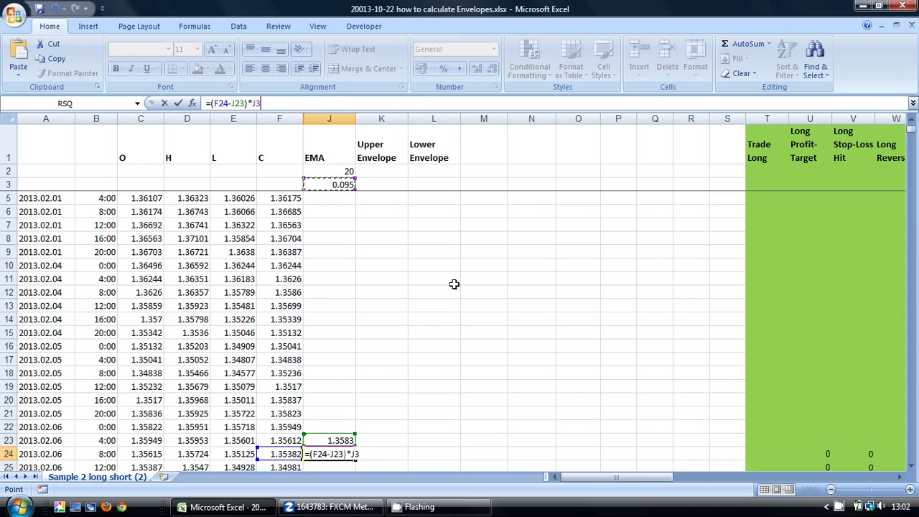
{"action": "key", "text": "F4"}
{"action": "type", "text": ")"}
- Complete the J24 formula as =((F24-J23)*$J$3)+J23 and commit it
{"action": "key", "text": "F2"}
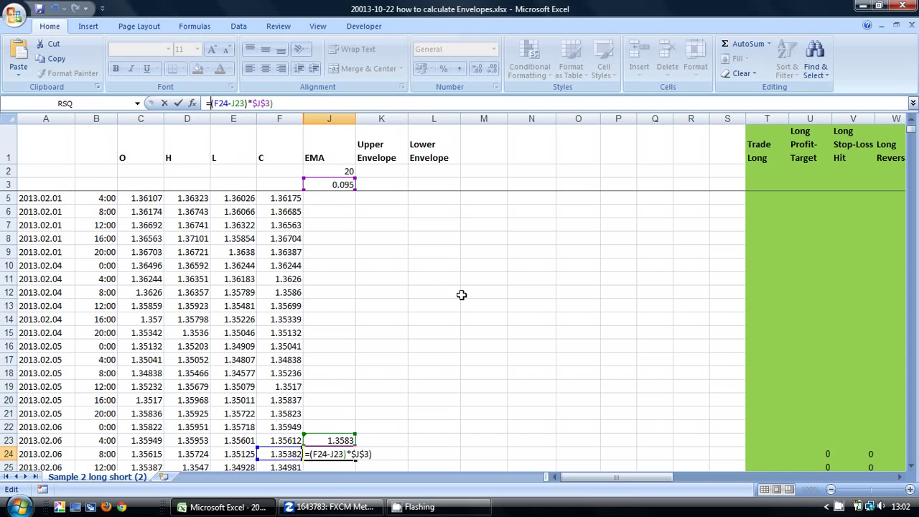
{"action": "key", "text": "Home"}
{"action": "key", "text": "Right"}
{"action": "type", "text": "("}
{"action": "key", "text": "End"}
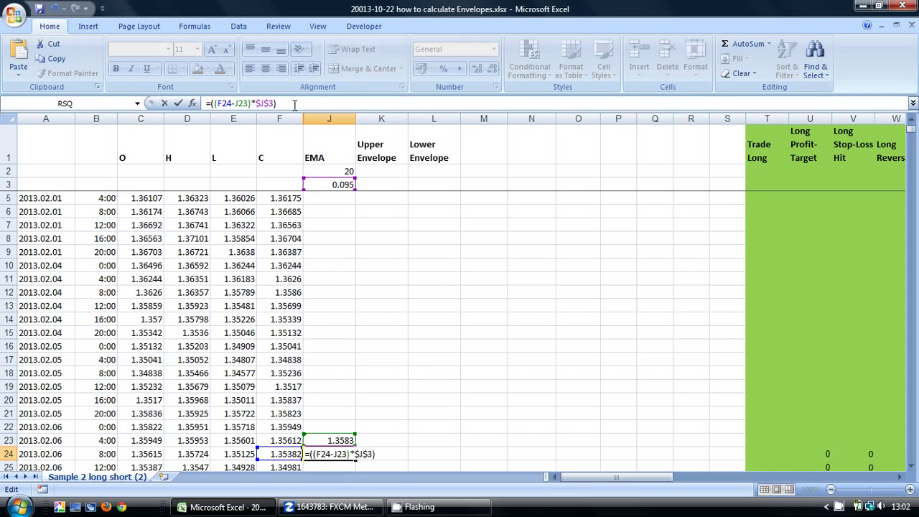
{"action": "type", "text": "+"}
{"action": "left_click", "coordinate": [336, 440]}
{"action": "key", "text": "Return"}
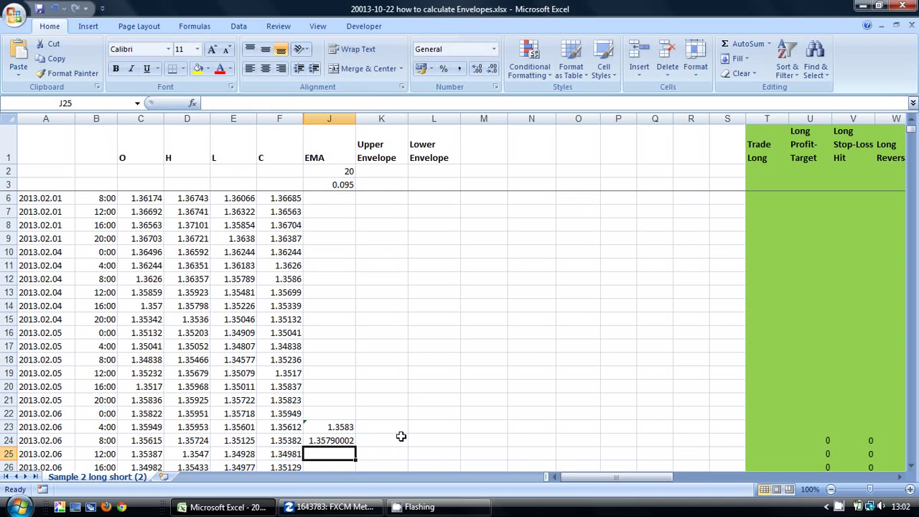
- Show J24 to four decimals (1.3579) and fill the EMA formula down column J
{"action": "left_click", "coordinate": [341, 440]}
{"action": "left_click", "coordinate": [493, 70]}
{"action": "left_click", "coordinate": [494, 70]}
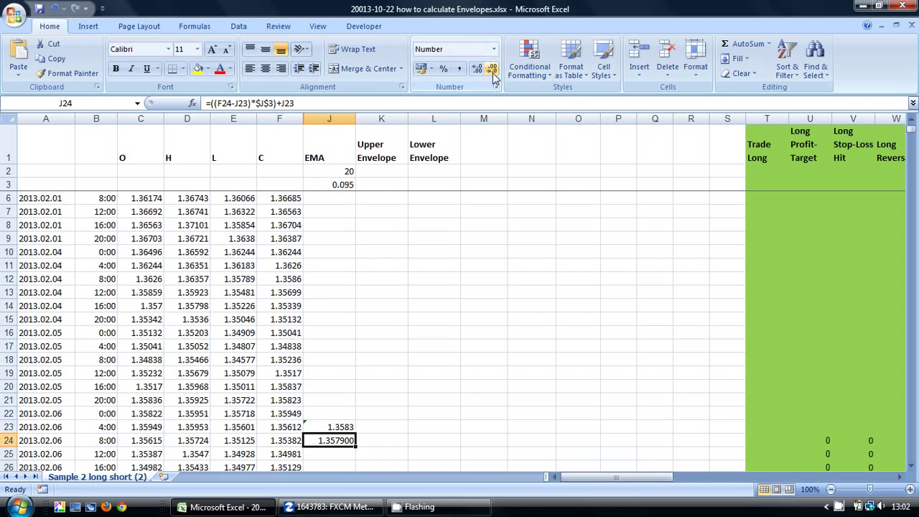
{"action": "left_click", "coordinate": [493, 70]}
{"action": "left_click", "coordinate": [493, 69]}
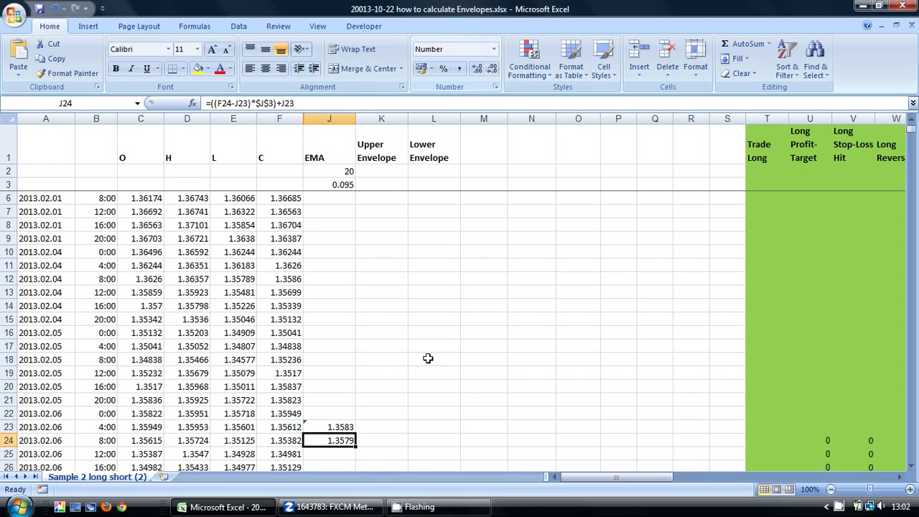
{"action": "double_click", "coordinate": [356, 446]}
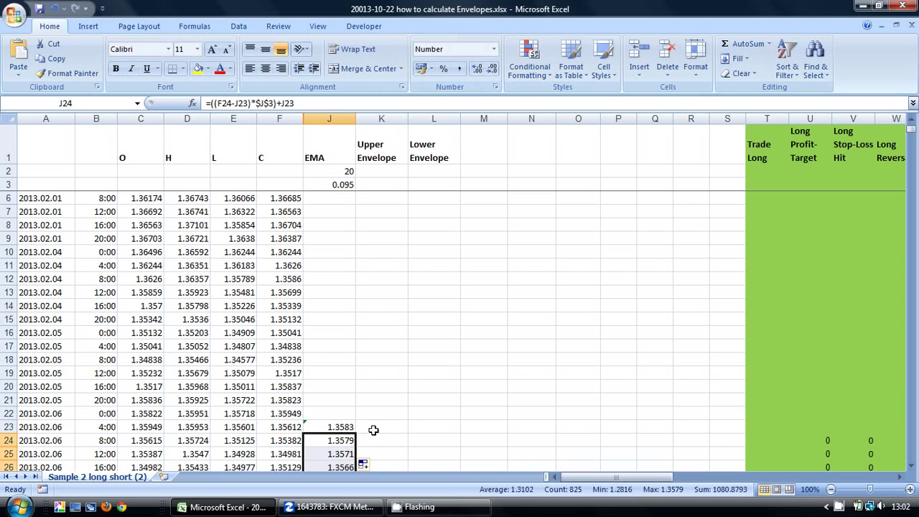
{"action": "scroll", "coordinate": [369, 342], "scroll_direction": "down", "scroll_amount": 7}
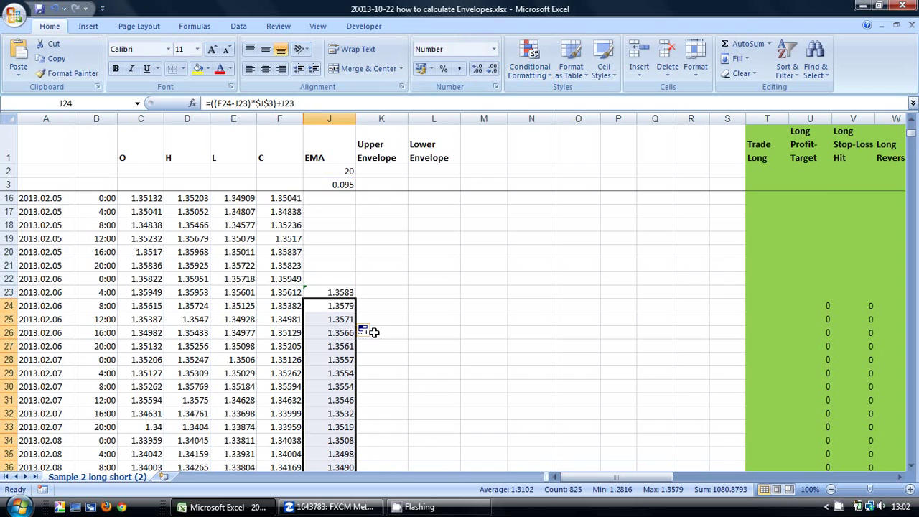
{"action": "scroll", "coordinate": [431, 351], "scroll_direction": "up", "scroll_amount": 7}
{"action": "scroll", "coordinate": [442, 347], "scroll_direction": "up", "scroll_amount": 4}
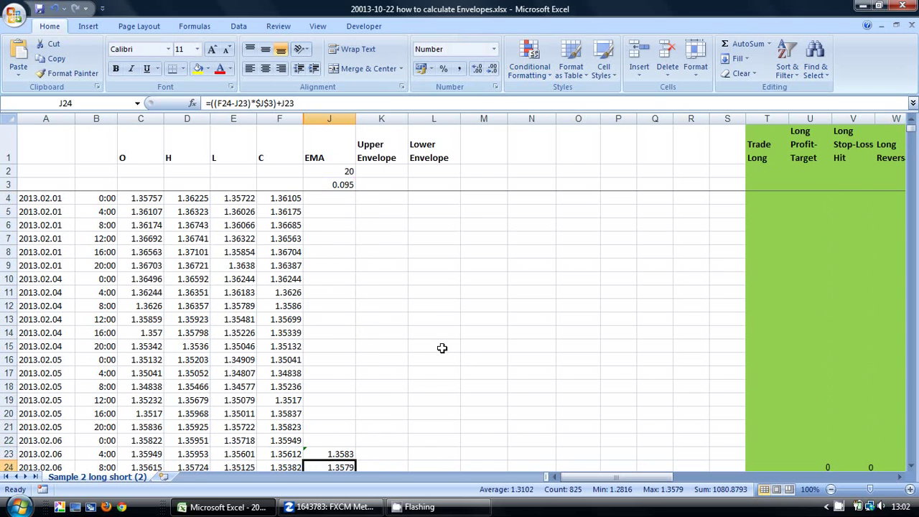
- Enter 1% in K2 and L2 as the Upper and Lower Envelope percentages
{"action": "left_click", "coordinate": [388, 172]}
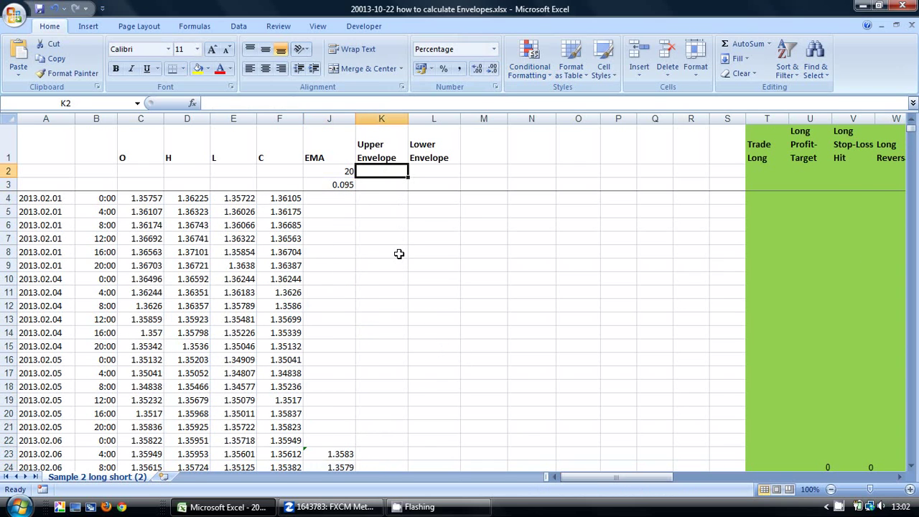
{"action": "type", "text": "1"}
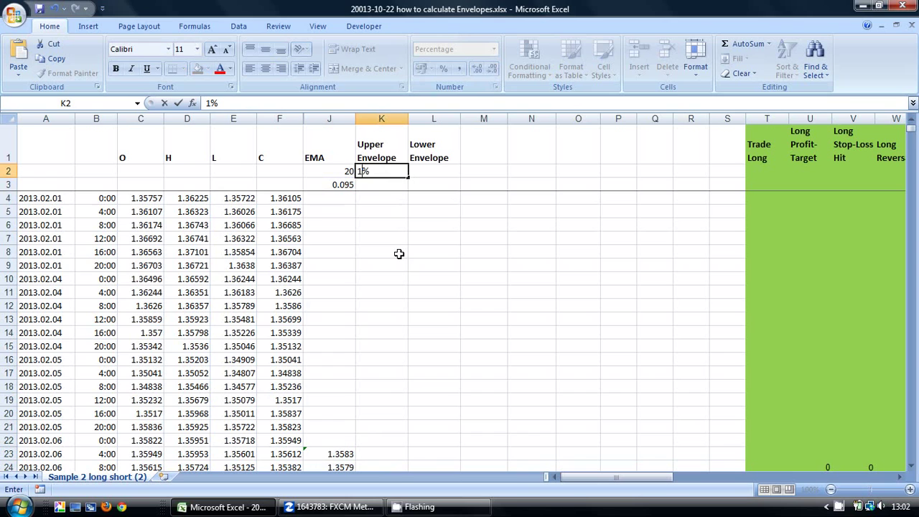
{"action": "key", "text": "Tab"}
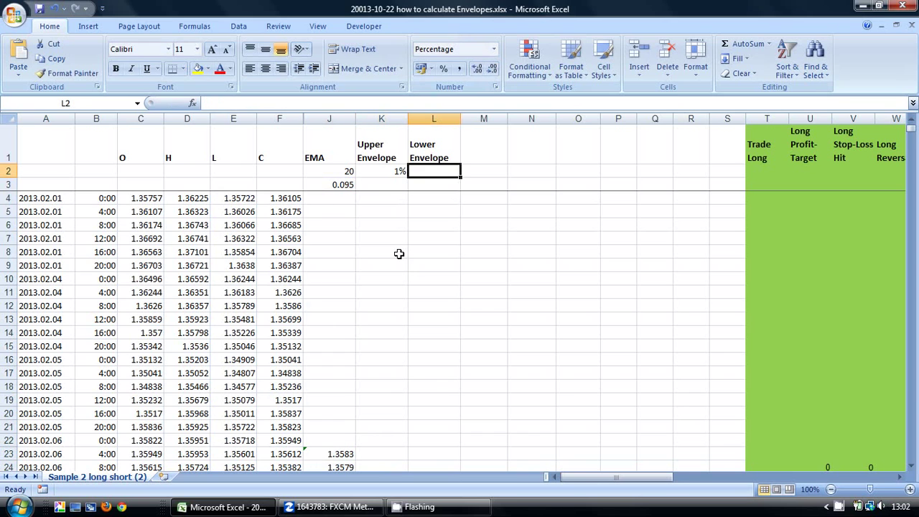
{"action": "type", "text": "1"}
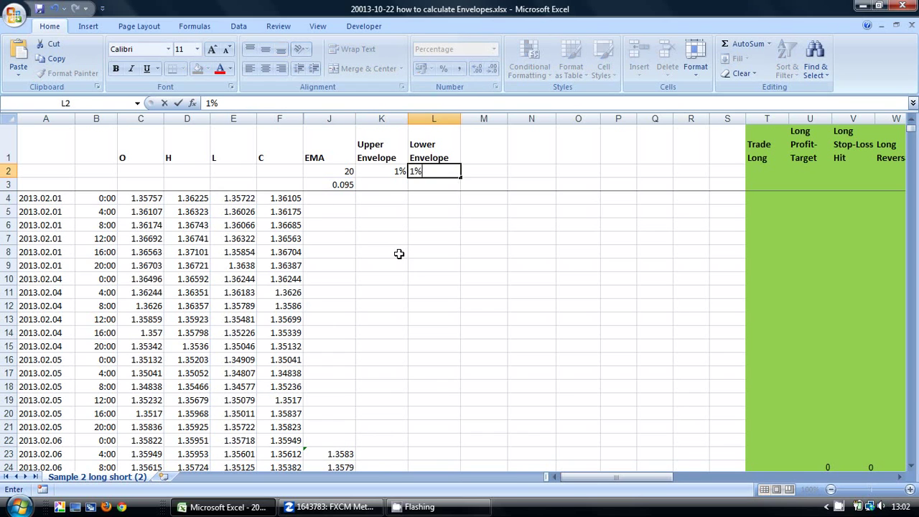
{"action": "key", "text": "Return"}
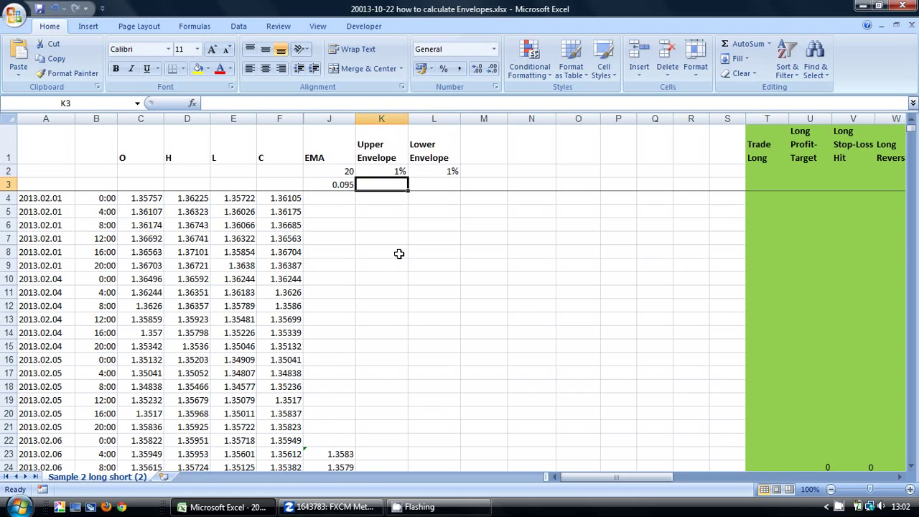
{"action": "left_click", "coordinate": [381, 455]}
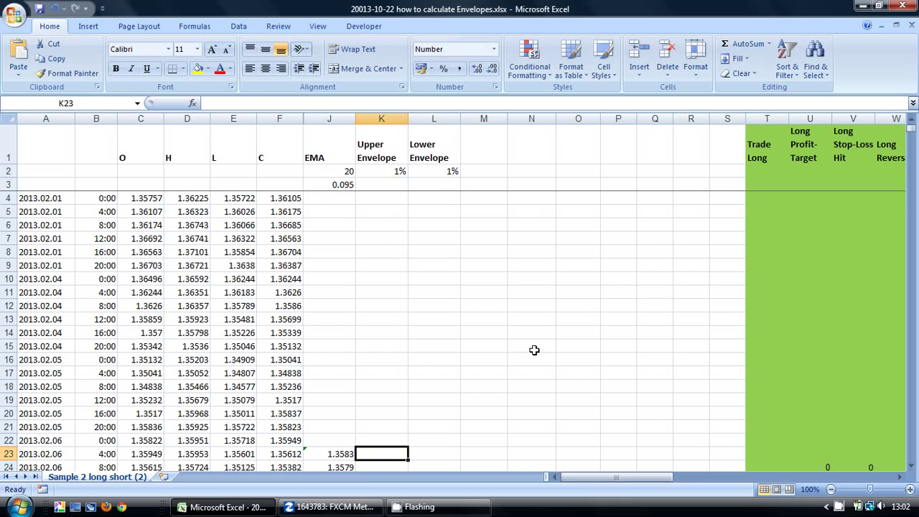
- Enter the Upper Envelope formula =J23+(F23*$K$2) in K23
{"action": "type", "text": "="}
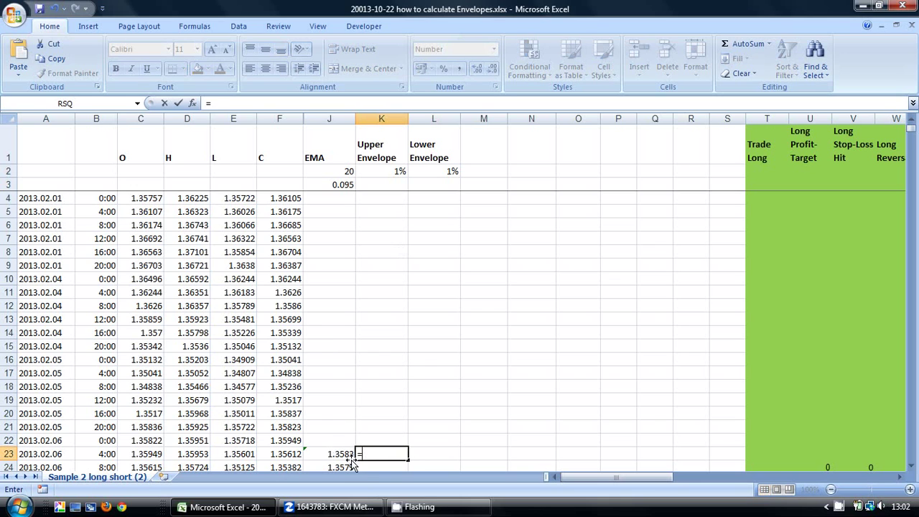
{"action": "left_click", "coordinate": [351, 456]}
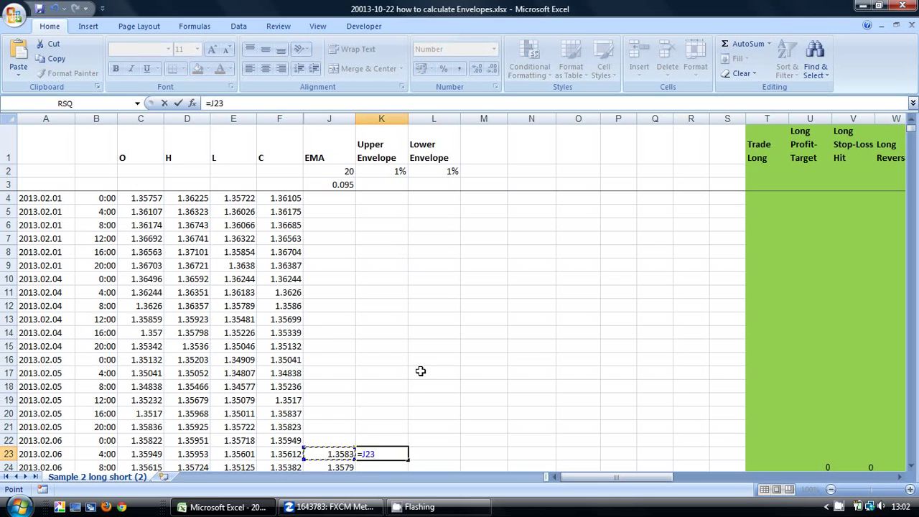
{"action": "type", "text": "=("}
{"action": "key", "text": "BackSpace"}
{"action": "key", "text": "BackSpace"}
{"action": "type", "text": "+("}
{"action": "key", "text": "Left"}
{"action": "key", "text": "Left"}
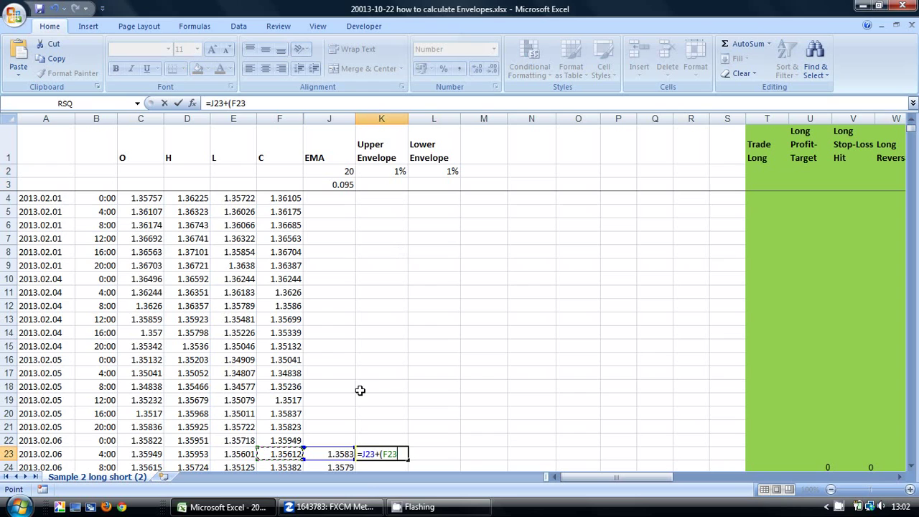
{"action": "type", "text": "*"}
{"action": "left_click", "coordinate": [389, 170]}
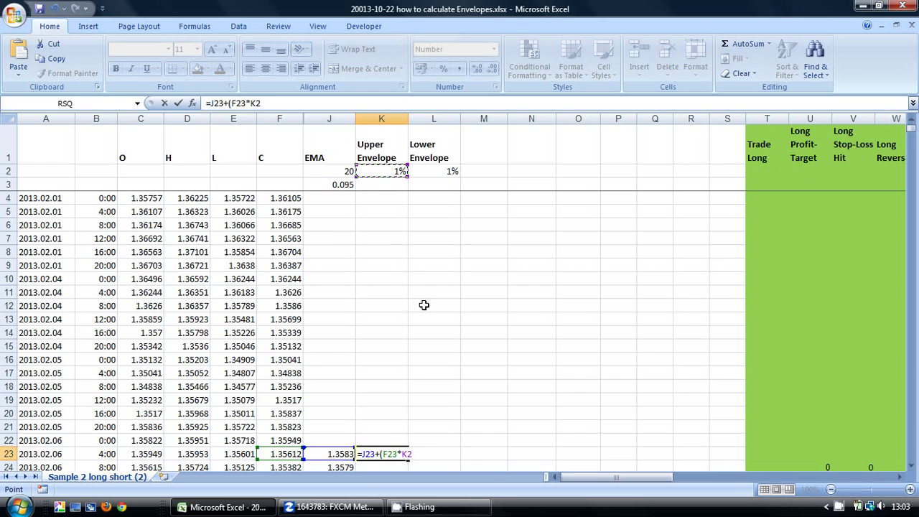
{"action": "key", "text": "F4"}
{"action": "type", "text": ")"}
{"action": "key", "text": "Return"}
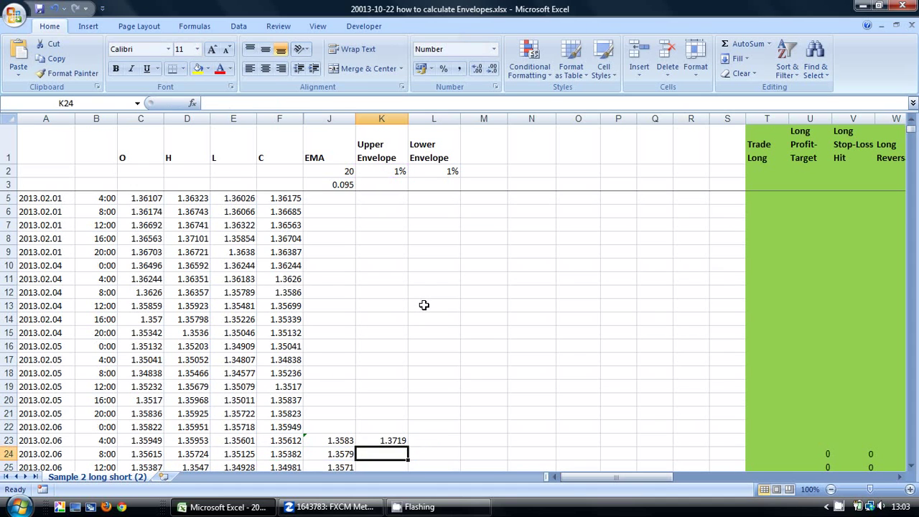
- Fill the Upper Envelope formula down column K from K23, starting at 1.3719
{"action": "left_click", "coordinate": [377, 439]}
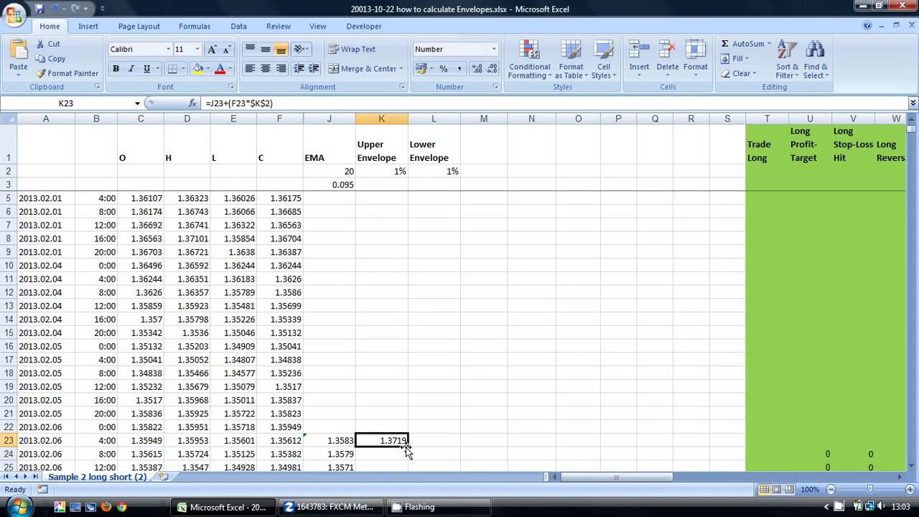
{"action": "double_click", "coordinate": [407, 447]}
{"action": "left_click", "coordinate": [420, 444]}
{"action": "type", "text": "="}
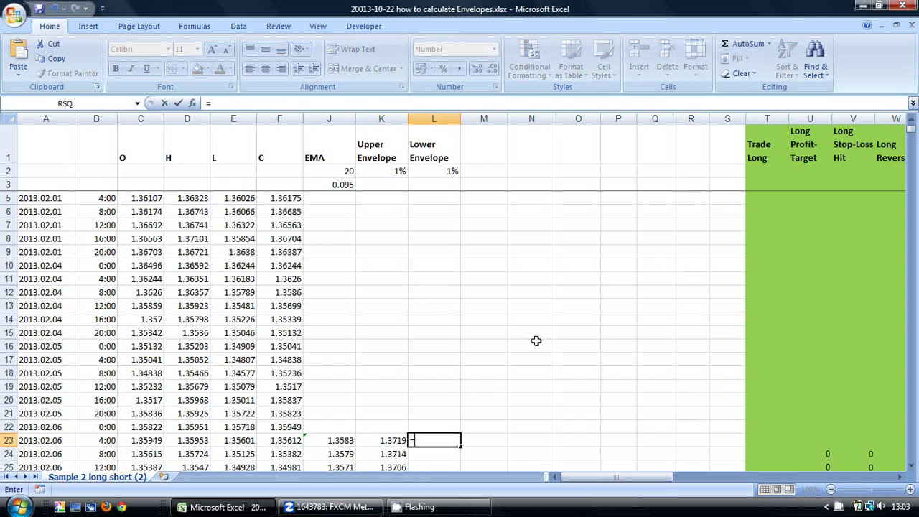
- Enter =J23-(F23*$L$2) in L23 and fill it down column L, starting at 1.3448
{"action": "left_click", "coordinate": [328, 440]}
{"action": "type", "text": "-("}
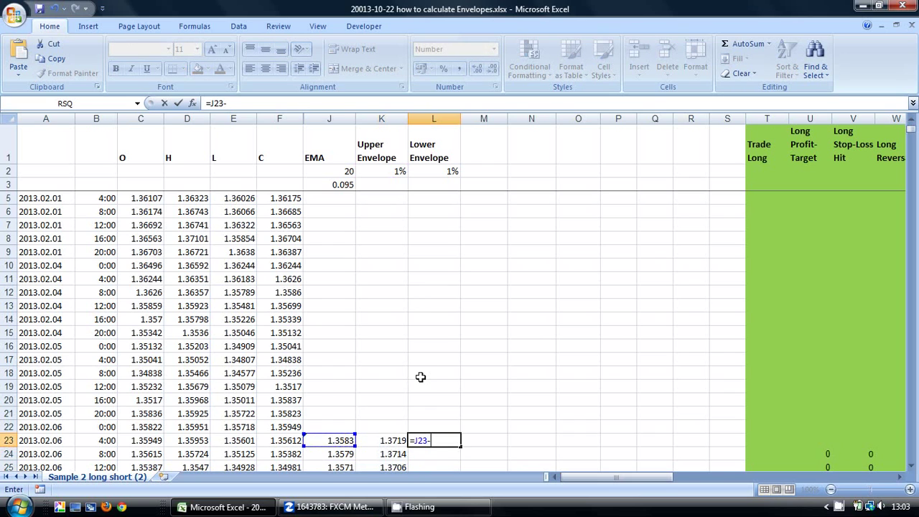
{"action": "left_click", "coordinate": [281, 440]}
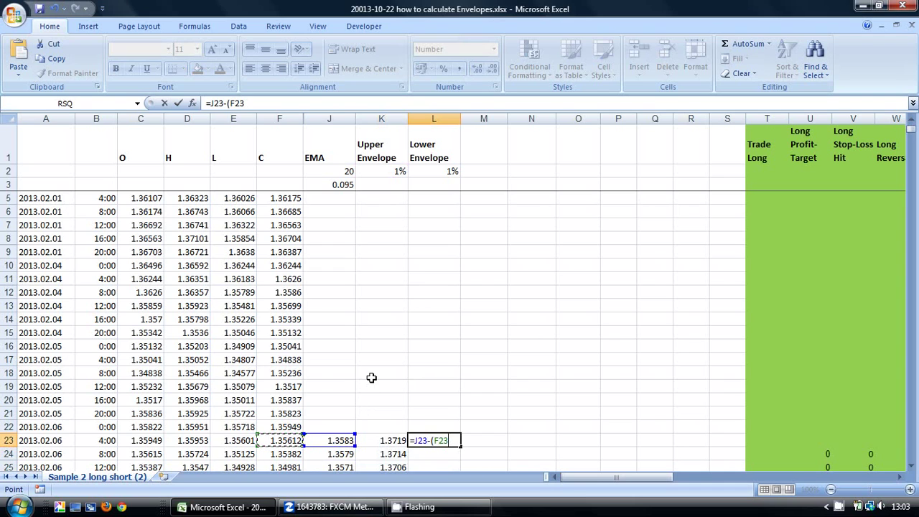
{"action": "type", "text": "*"}
{"action": "left_click", "coordinate": [445, 171]}
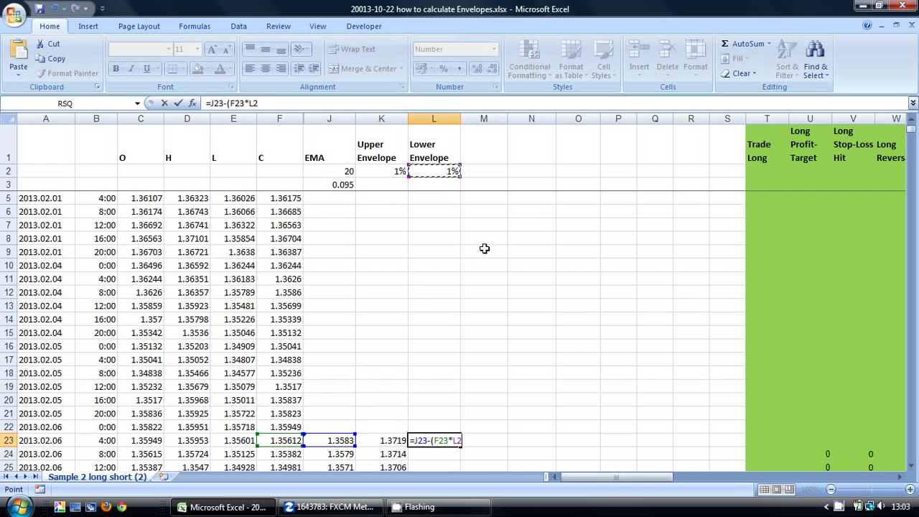
{"action": "key", "text": "F4"}
{"action": "type", "text": ")"}
{"action": "key", "text": "Return"}
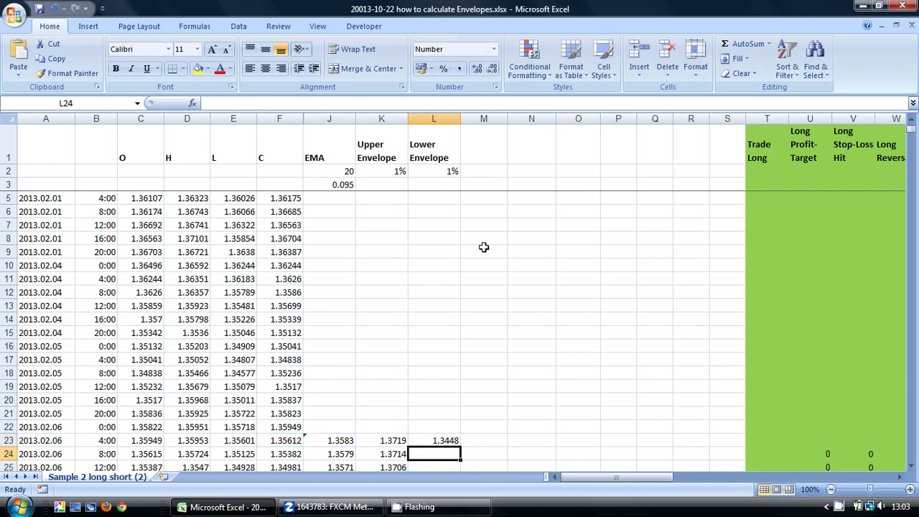
{"action": "left_click", "coordinate": [447, 439]}
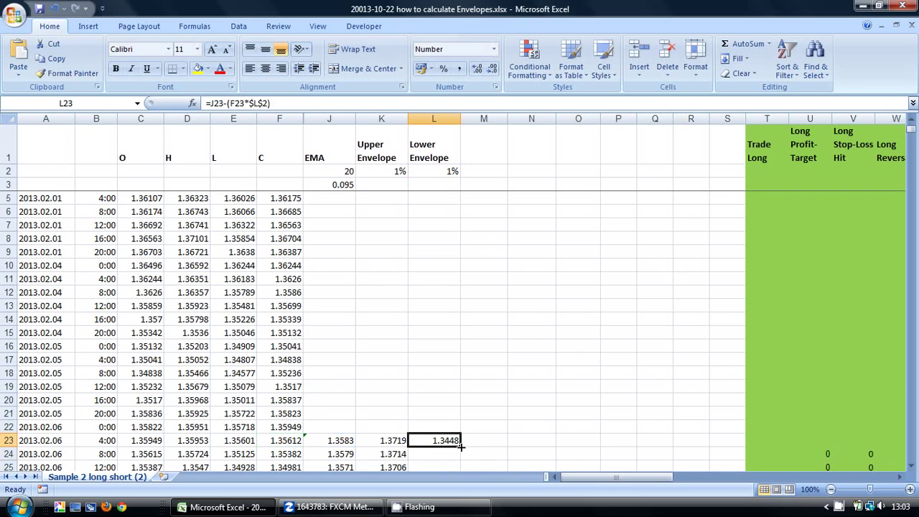
{"action": "double_click", "coordinate": [460, 446]}
{"action": "left_click", "coordinate": [594, 387]}
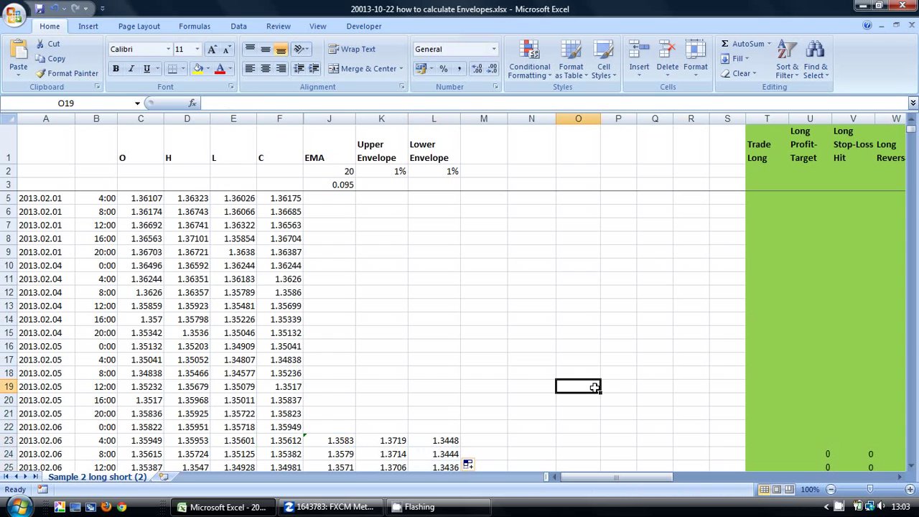